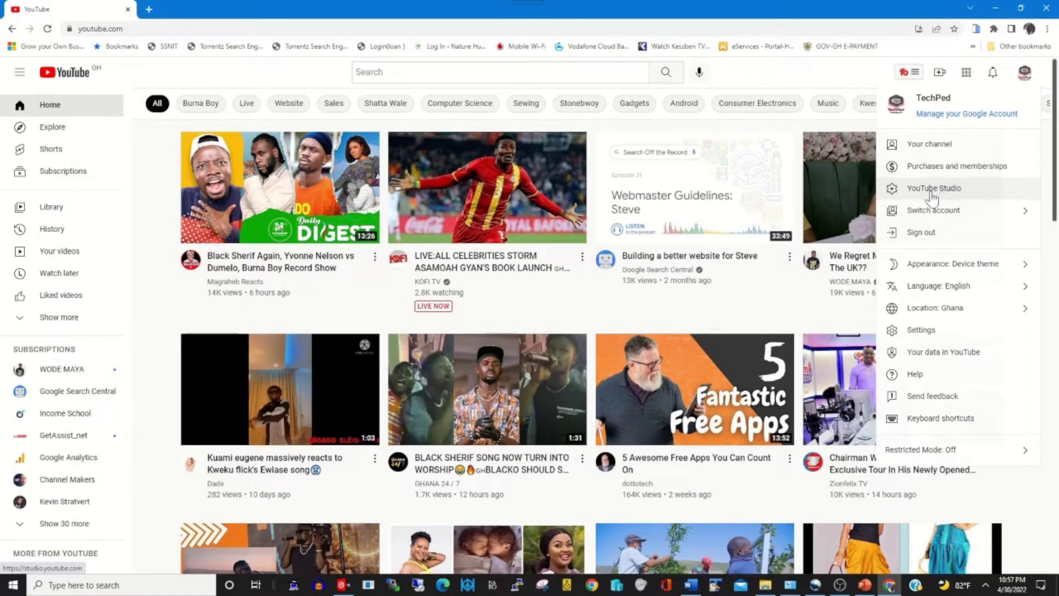
- Open YouTube Studio for the channel from the account menu
{"action": "left_click", "coordinate": [932, 193]}
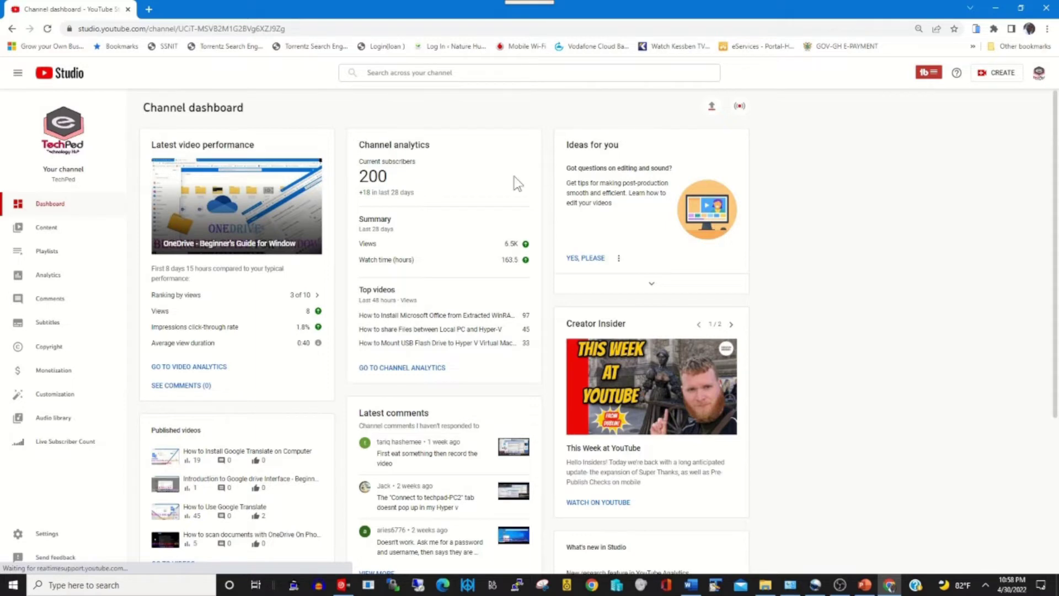
- Start a new upload with CREATE > Upload videos and bring up the file picker with SELECT FILES
{"action": "left_click", "coordinate": [713, 106]}
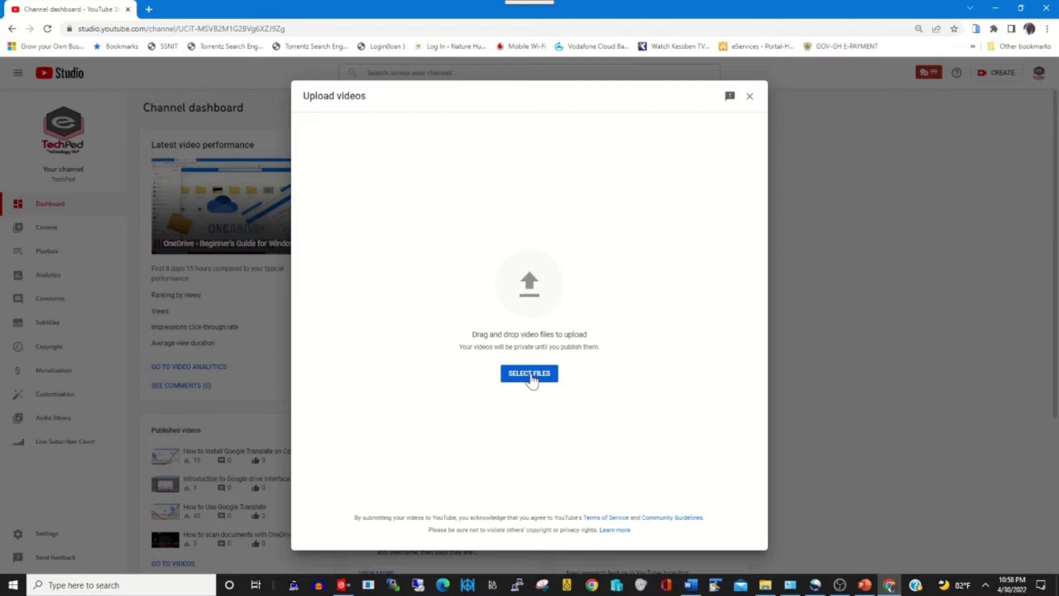
{"action": "left_click", "coordinate": [750, 96]}
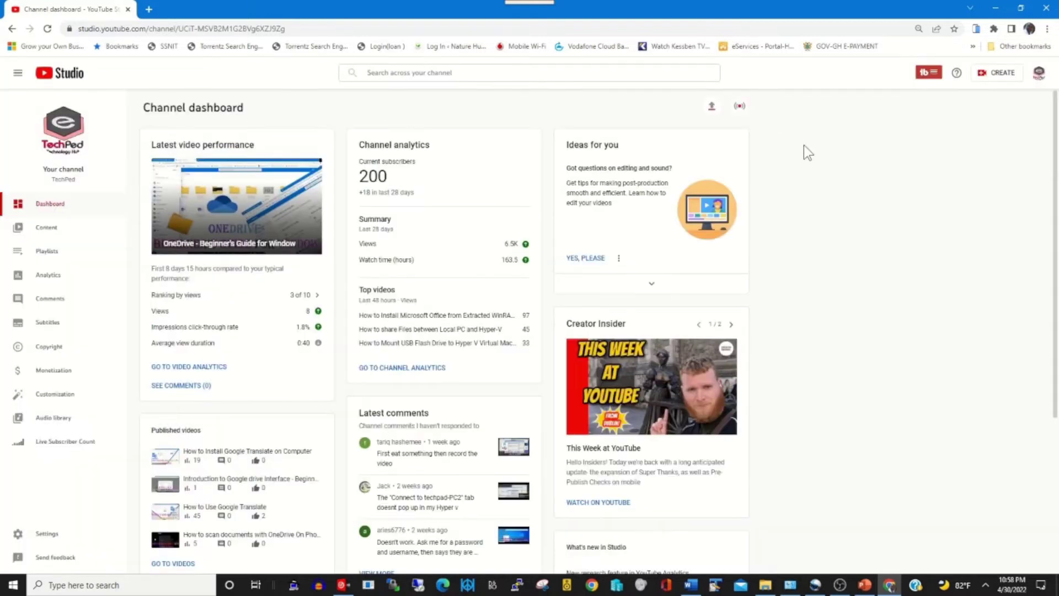
{"action": "left_click", "coordinate": [1000, 81]}
{"action": "left_click", "coordinate": [982, 99]}
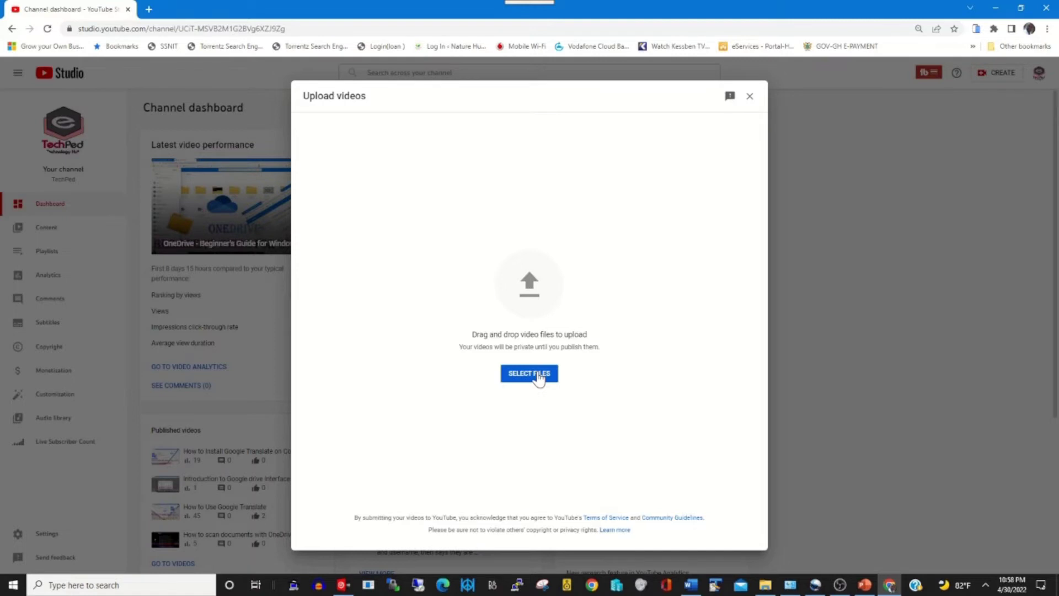
{"action": "left_click", "coordinate": [540, 378]}
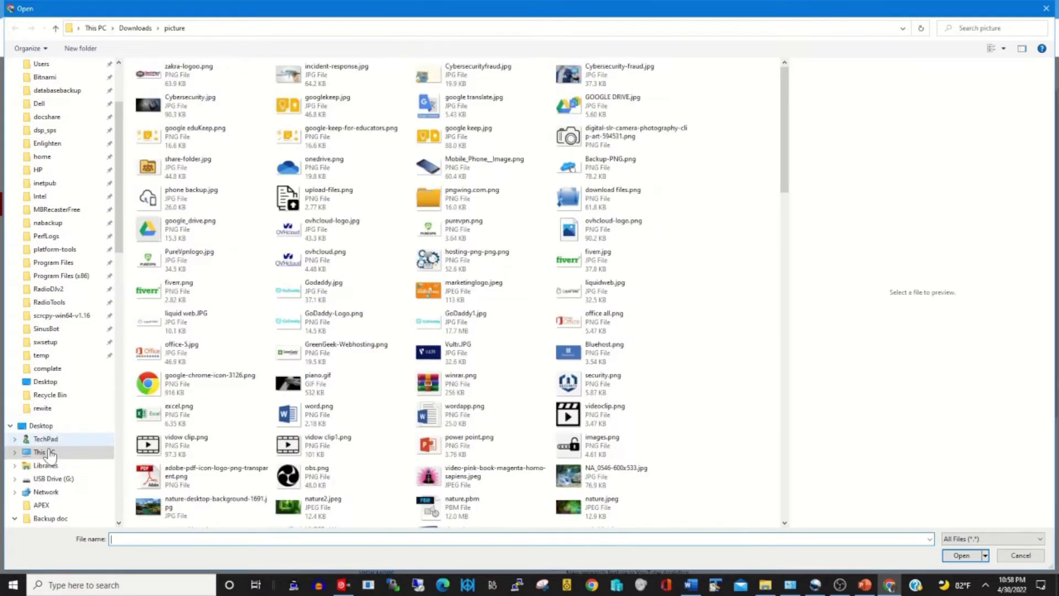
- Upload '177.How to Change YouTube Channel Name.mp4' from This PC > Videos
{"action": "left_click", "coordinate": [49, 452]}
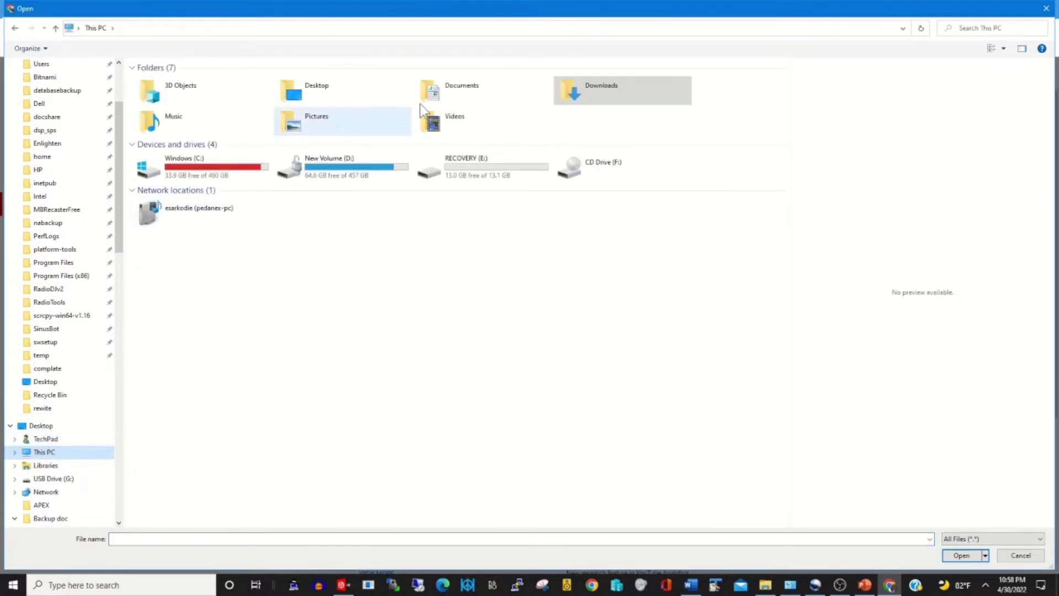
{"action": "double_click", "coordinate": [454, 122]}
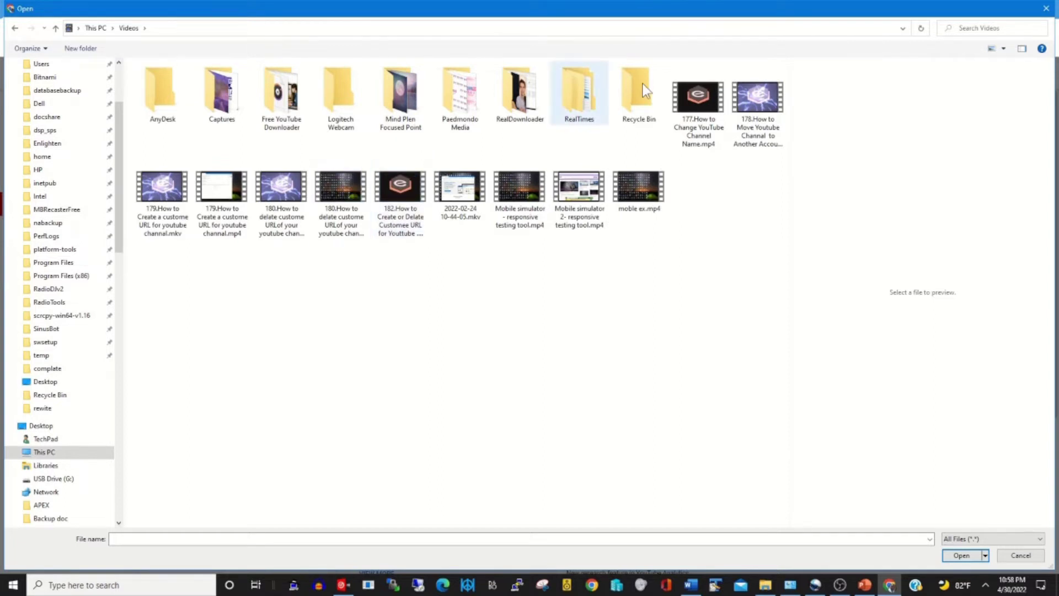
{"action": "left_click", "coordinate": [697, 94]}
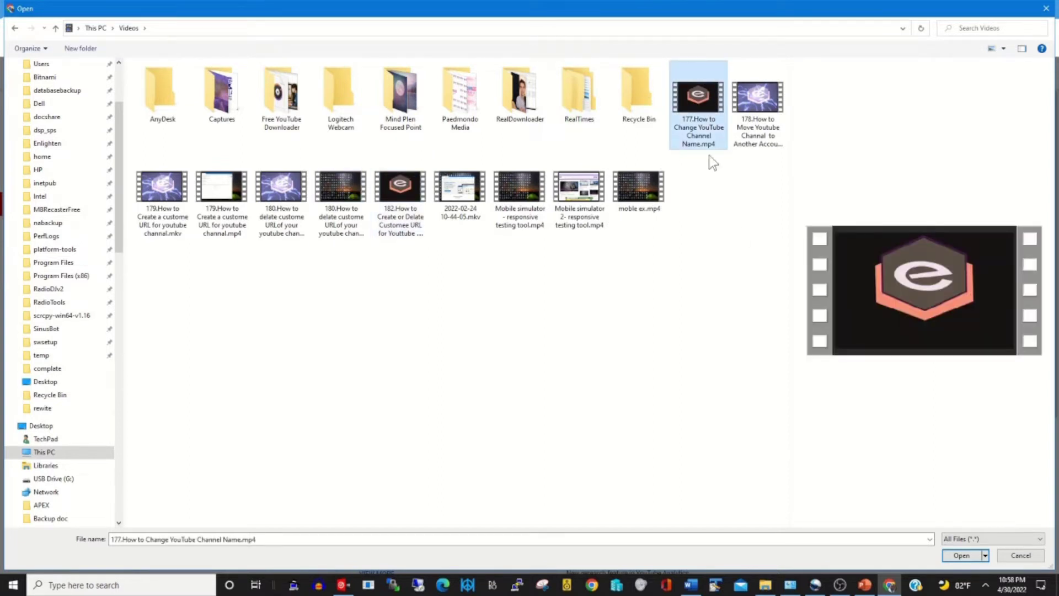
{"action": "left_click", "coordinate": [963, 558]}
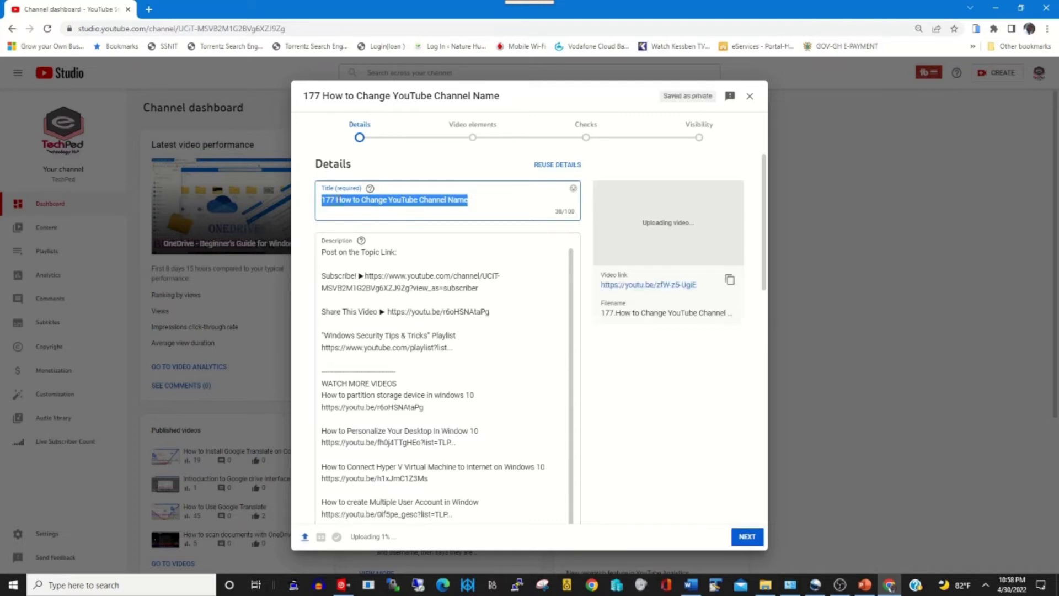
- Remove the '177 ' prefix from the video title
{"action": "left_click", "coordinate": [337, 200]}
{"action": "key", "text": "BackSpace"}
{"action": "key", "text": "BackSpace"}
{"action": "key", "text": "BackSpace"}
{"action": "key", "text": "BackSpace"}
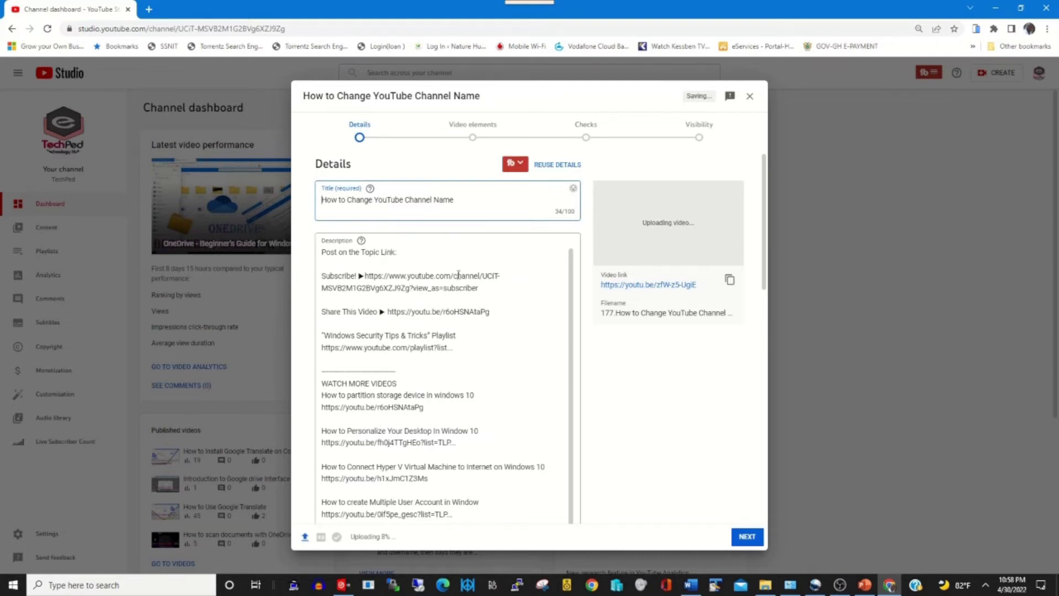
{"action": "left_click_drag", "start_coordinate": [764, 264], "coordinate": [765, 307]}
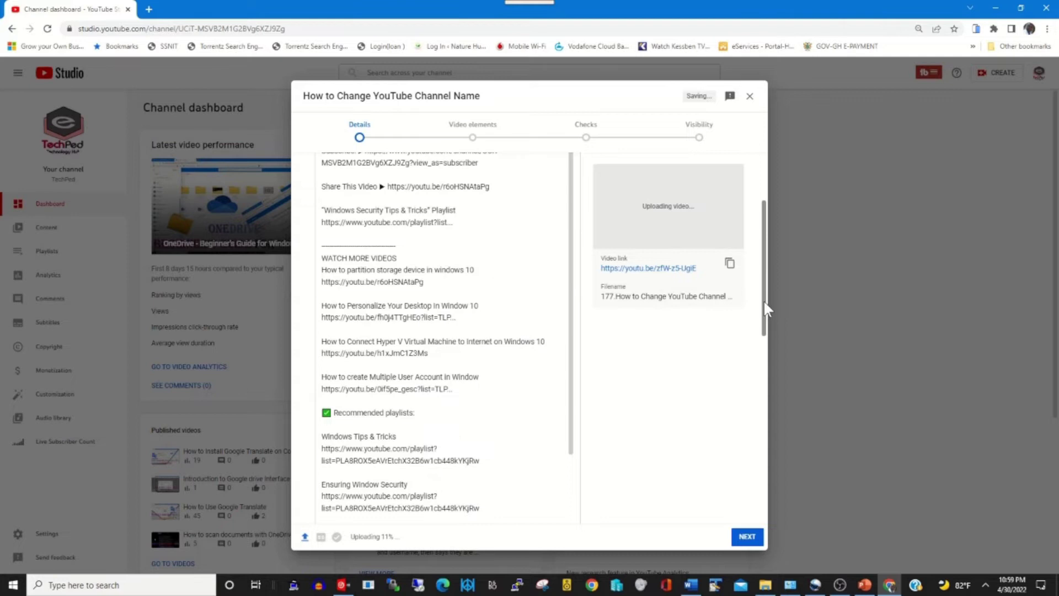
- Mark the video as 'No, it's not made for kids' and expand the extra settings
{"action": "left_click_drag", "start_coordinate": [764, 300], "coordinate": [763, 489]}
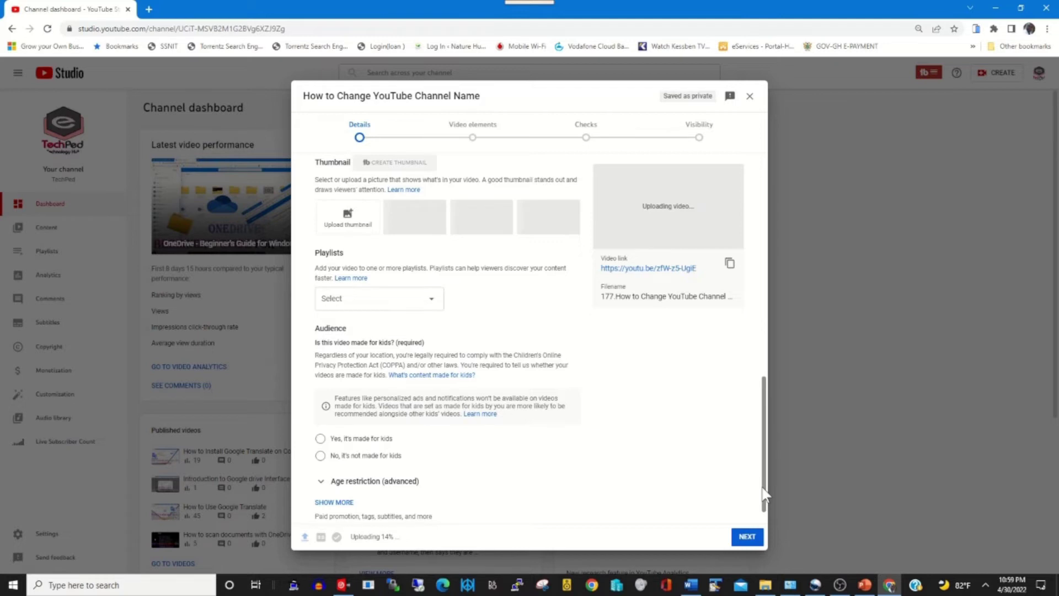
{"action": "left_click", "coordinate": [334, 502]}
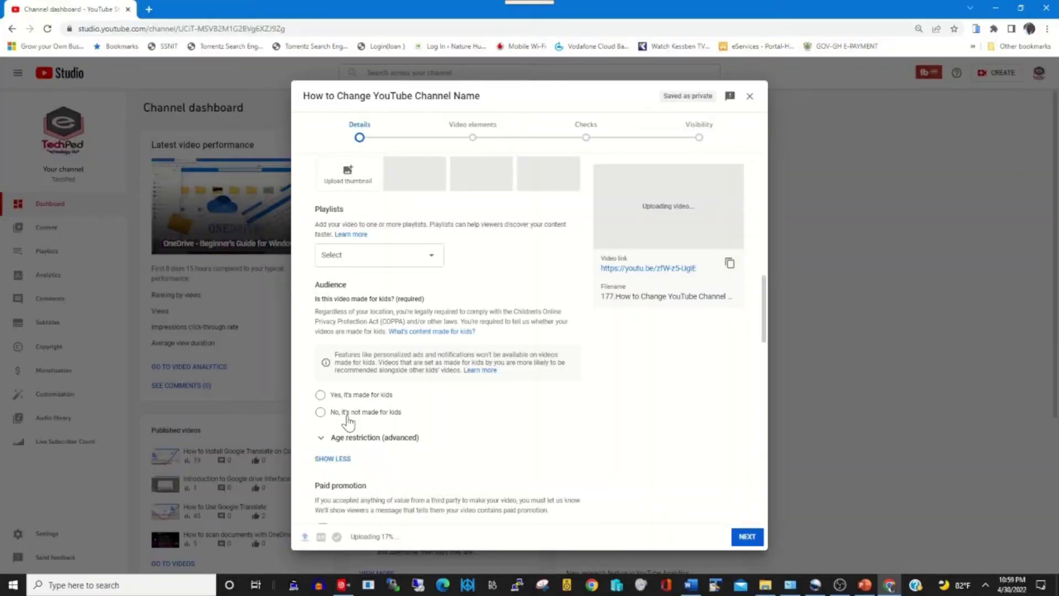
{"action": "left_click", "coordinate": [347, 415]}
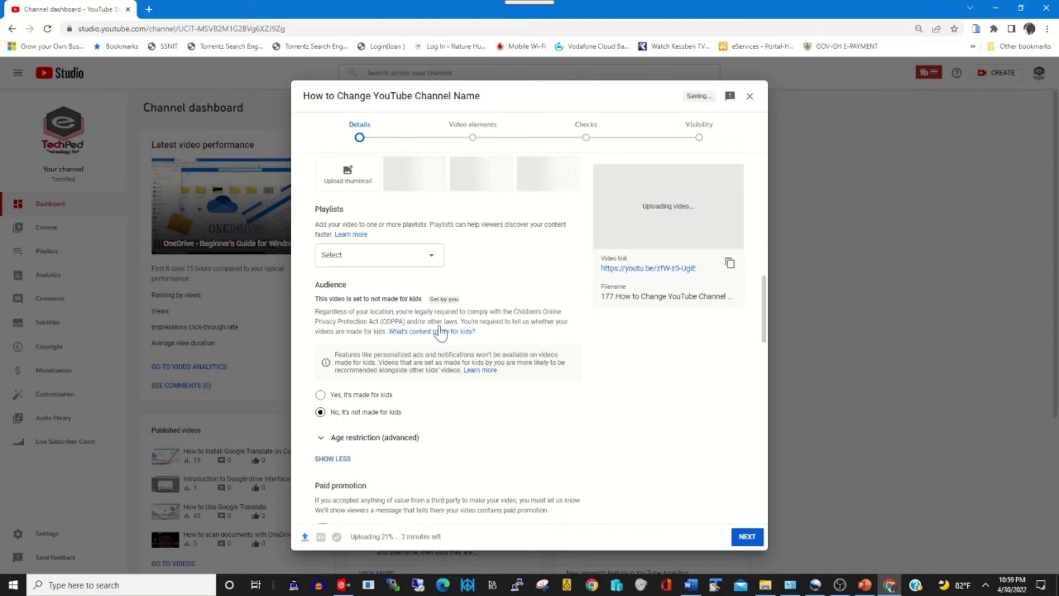
{"action": "left_click", "coordinate": [439, 259]}
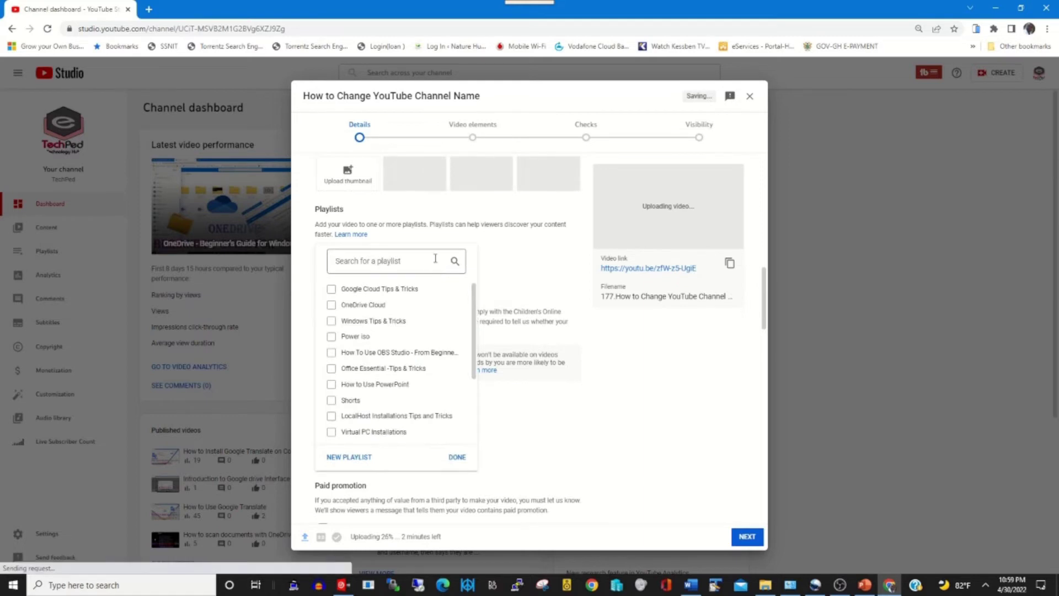
- Add the video to the Windows Tips & Tricks playlist
{"action": "left_click", "coordinate": [332, 324]}
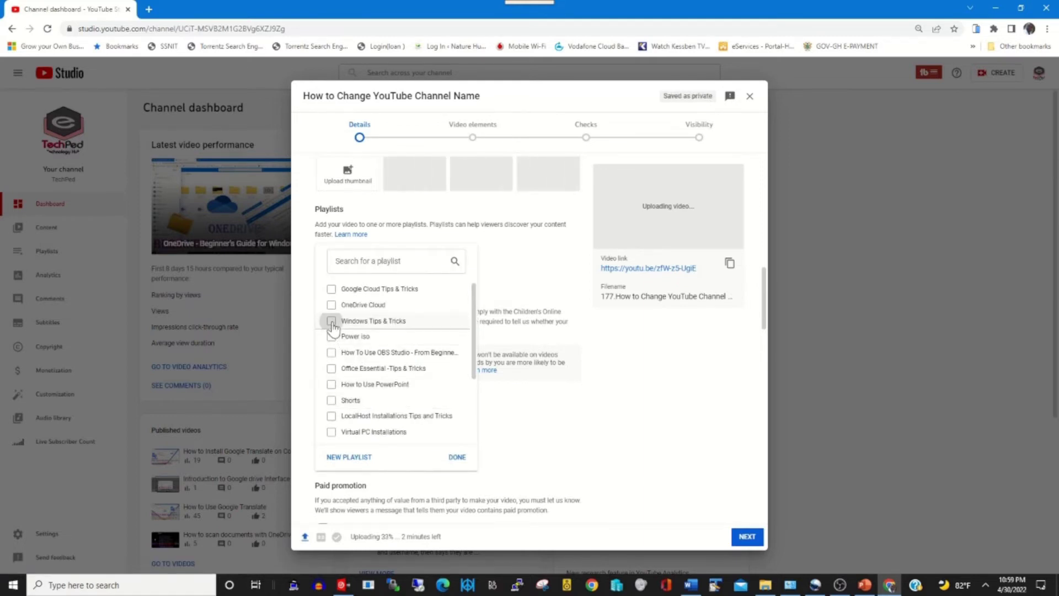
{"action": "left_click", "coordinate": [458, 459]}
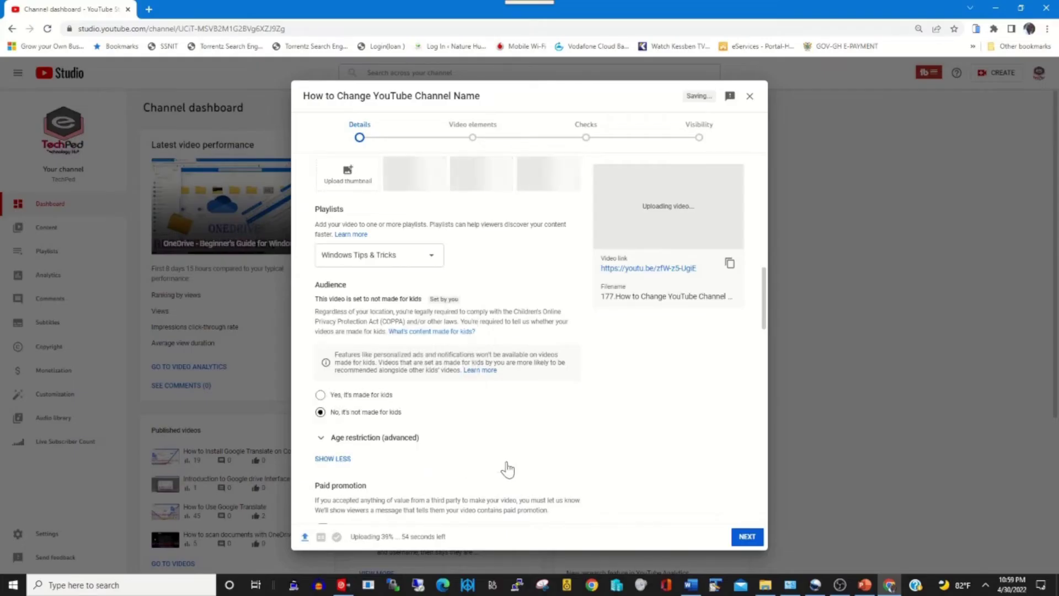
{"action": "left_click_drag", "start_coordinate": [766, 292], "coordinate": [764, 404]}
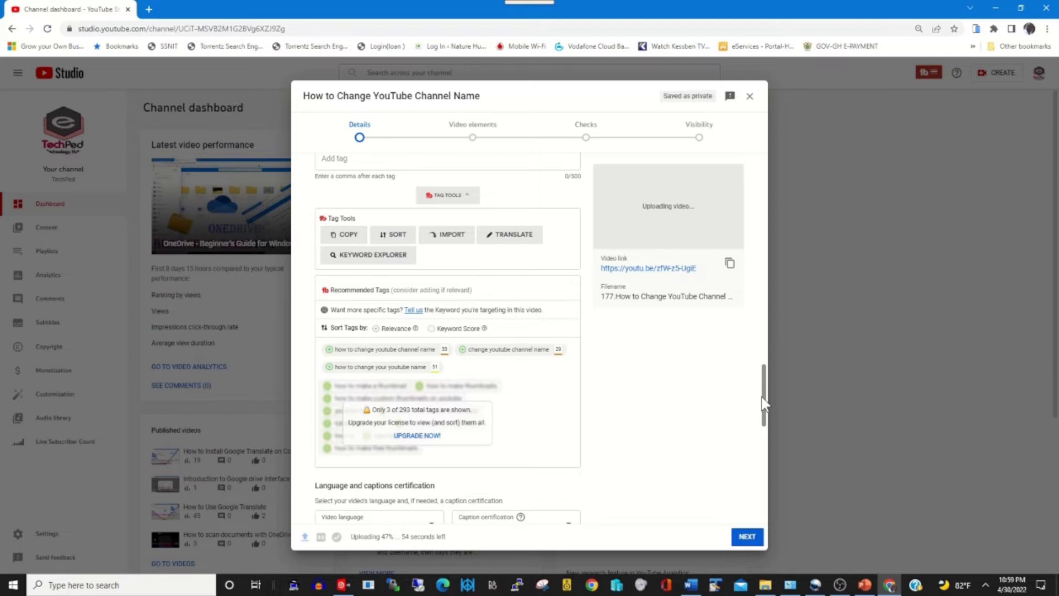
- Review the rest of the Details page and continue to Video elements
{"action": "scroll", "coordinate": [759, 403], "scroll_direction": "down", "scroll_amount": 1}
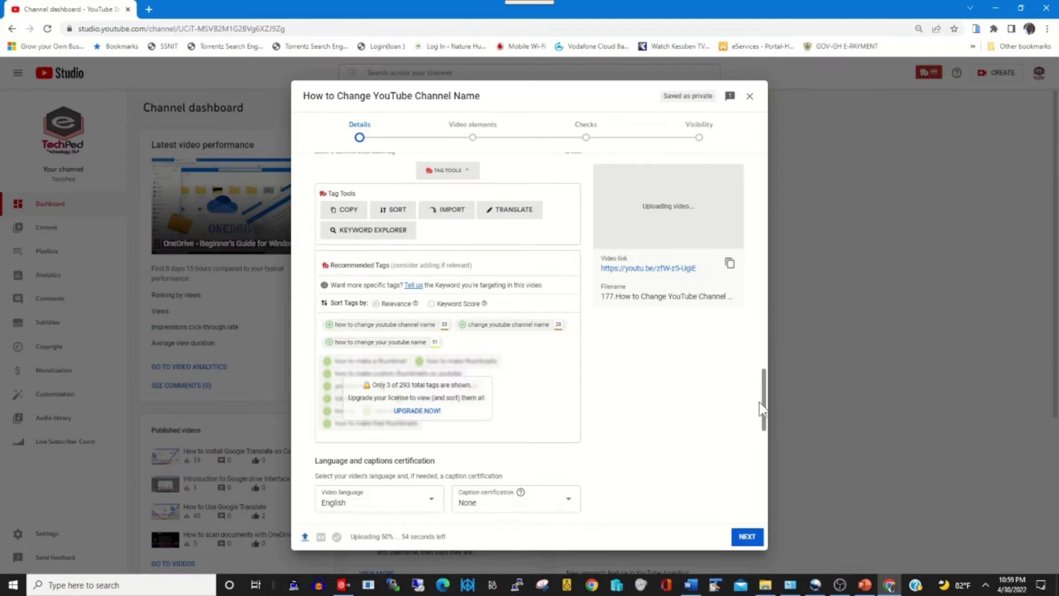
{"action": "scroll", "coordinate": [761, 425], "scroll_direction": "down", "scroll_amount": 4}
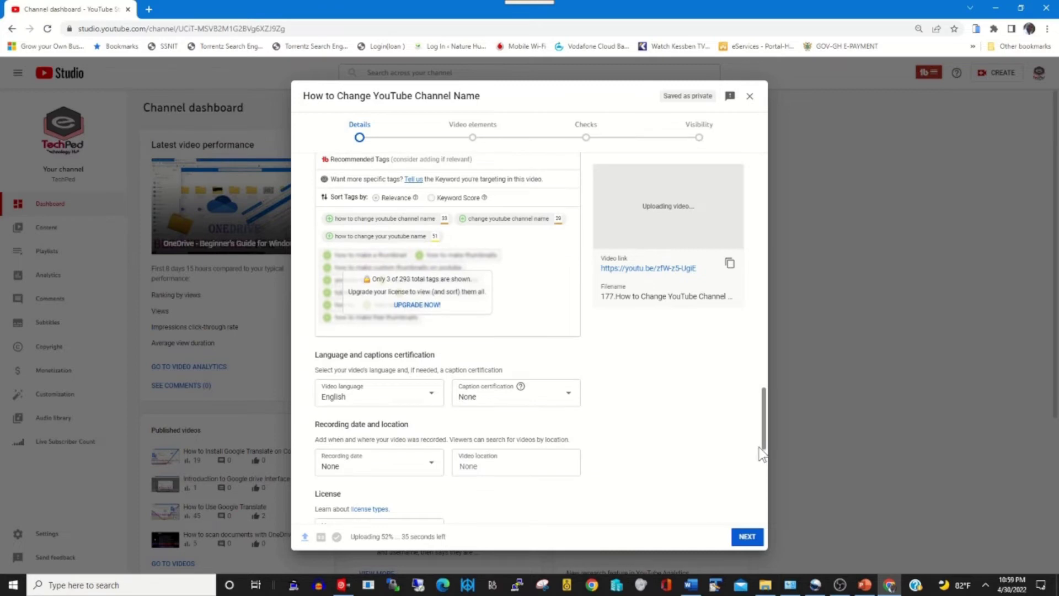
{"action": "scroll", "coordinate": [757, 458], "scroll_direction": "down", "scroll_amount": 3}
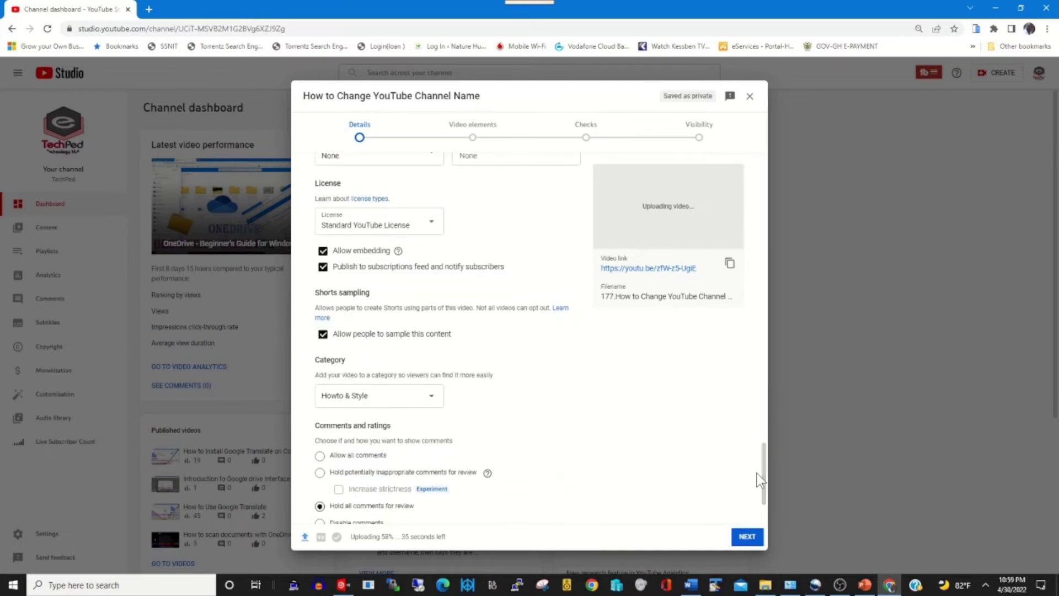
{"action": "left_click_drag", "start_coordinate": [764, 480], "coordinate": [772, 177]}
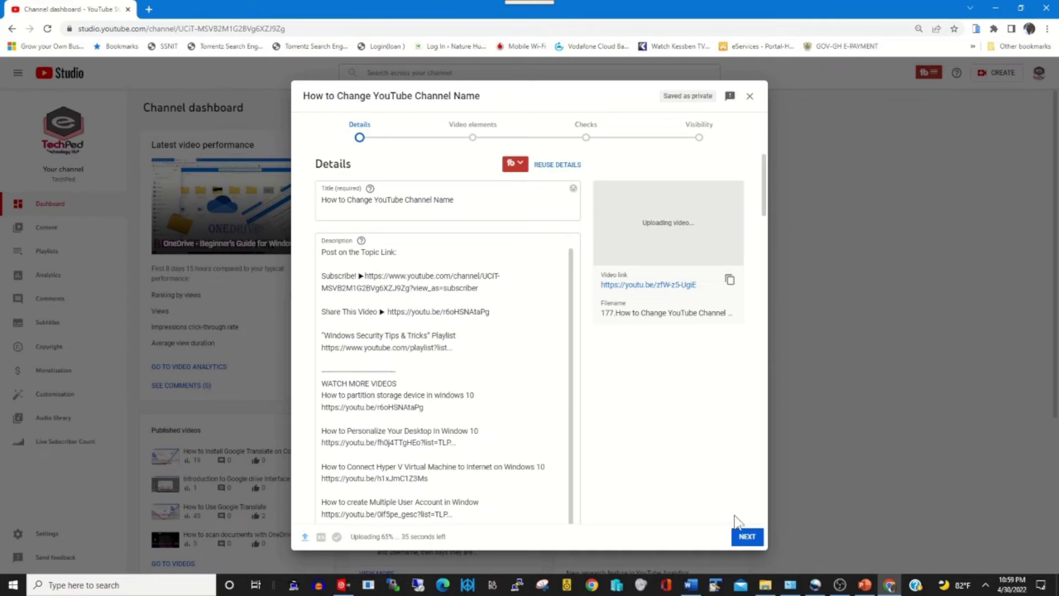
{"action": "left_click", "coordinate": [748, 538]}
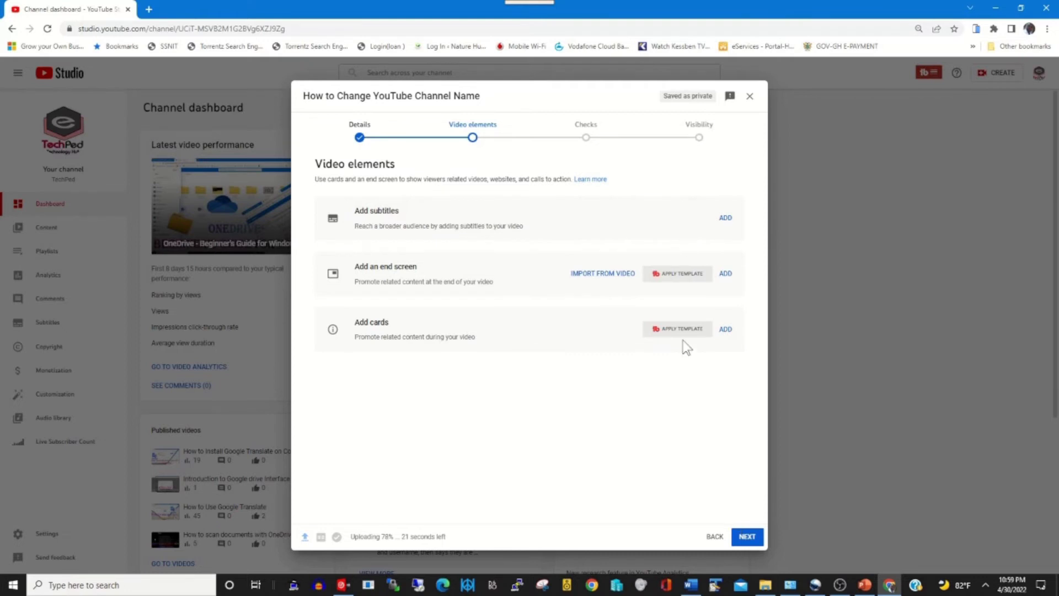
- Import and save the latest video's end screen: subscribe, one video, two playlists
{"action": "left_click", "coordinate": [617, 279]}
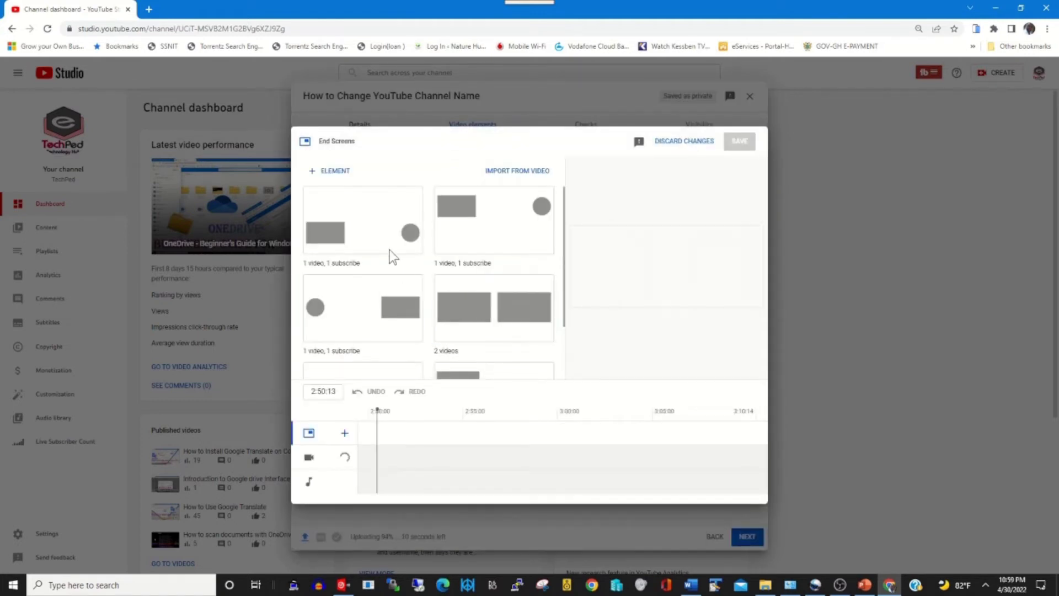
{"action": "left_click", "coordinate": [372, 251]}
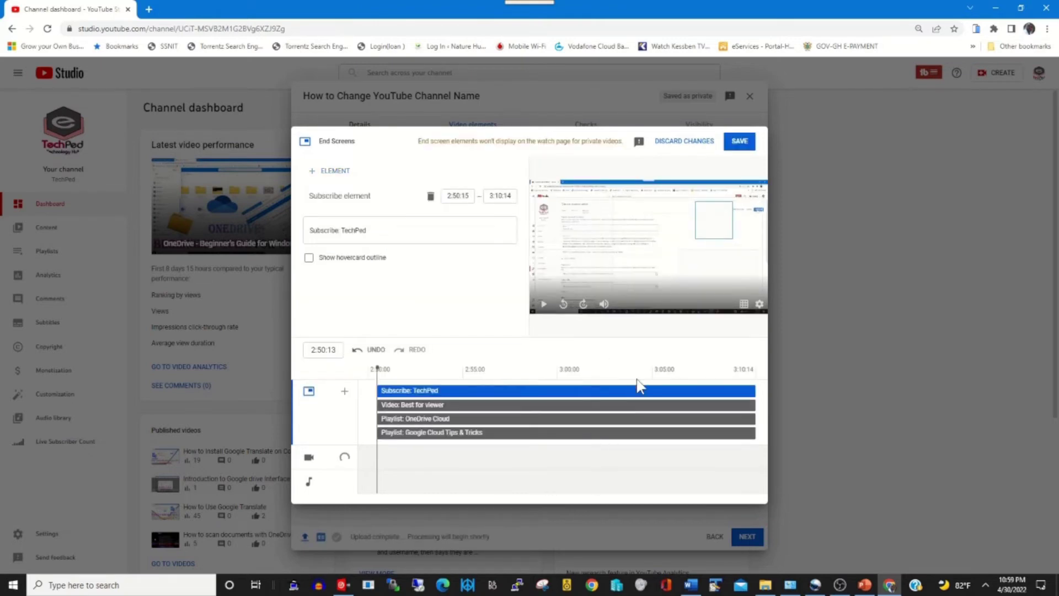
{"action": "left_click", "coordinate": [738, 145]}
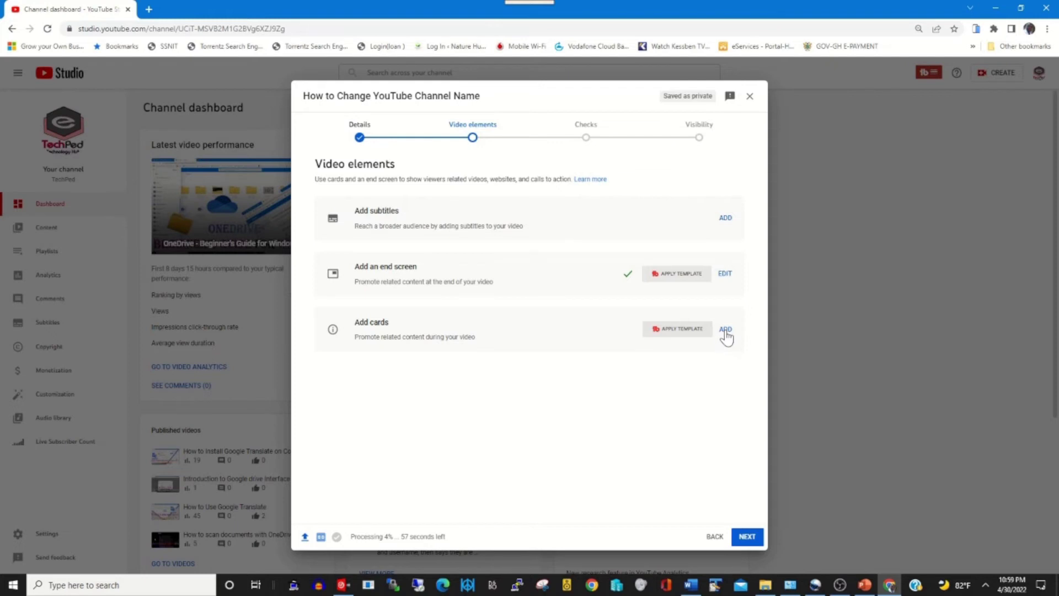
- Save a video card linking to 'Introduction to Google drive Interface - Beginners Guide'
{"action": "left_click", "coordinate": [725, 330]}
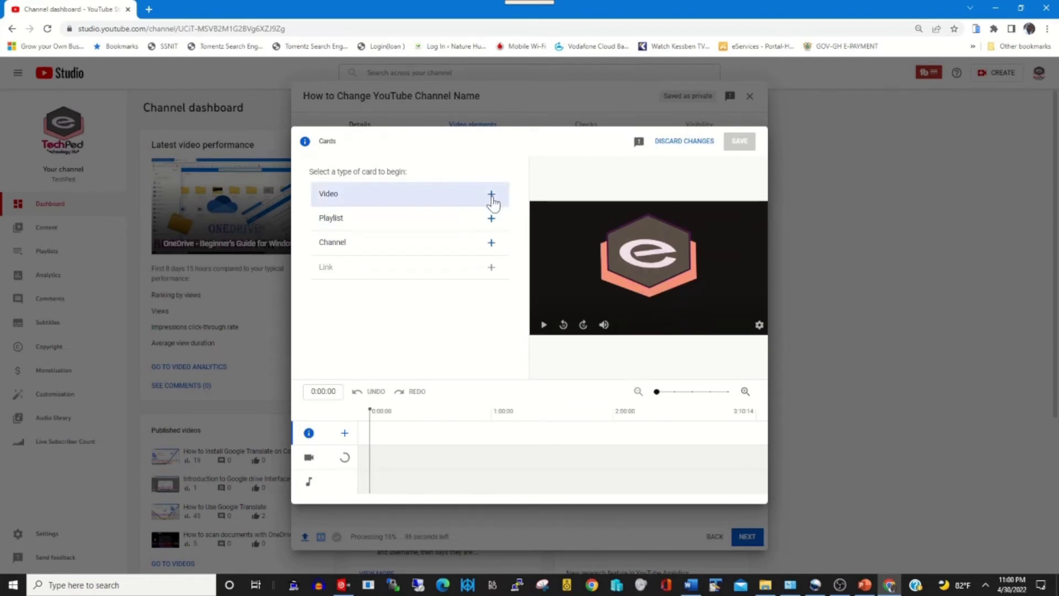
{"action": "left_click", "coordinate": [492, 195]}
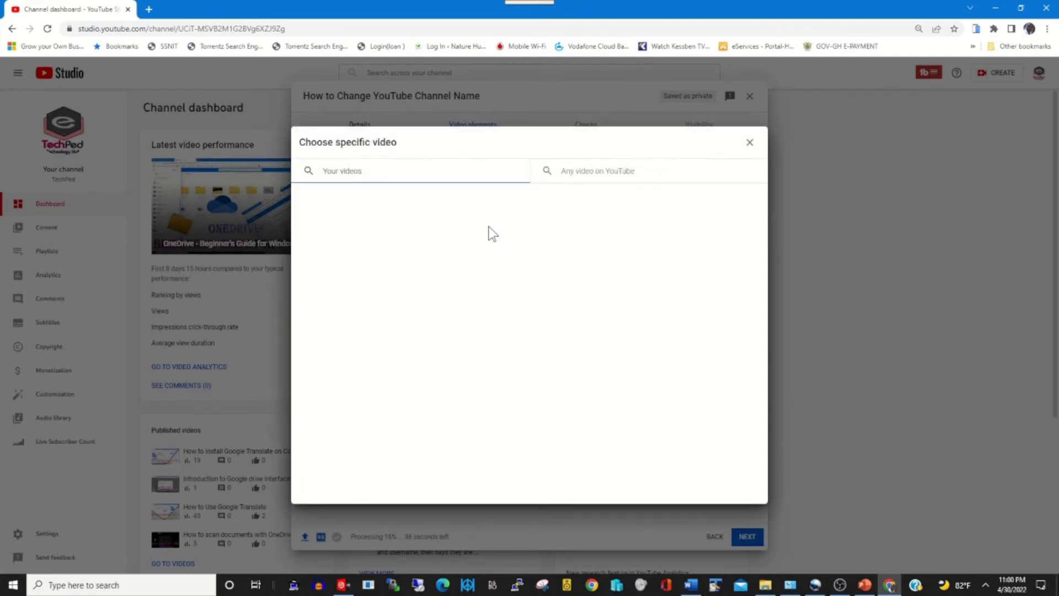
{"action": "left_click", "coordinate": [518, 215]}
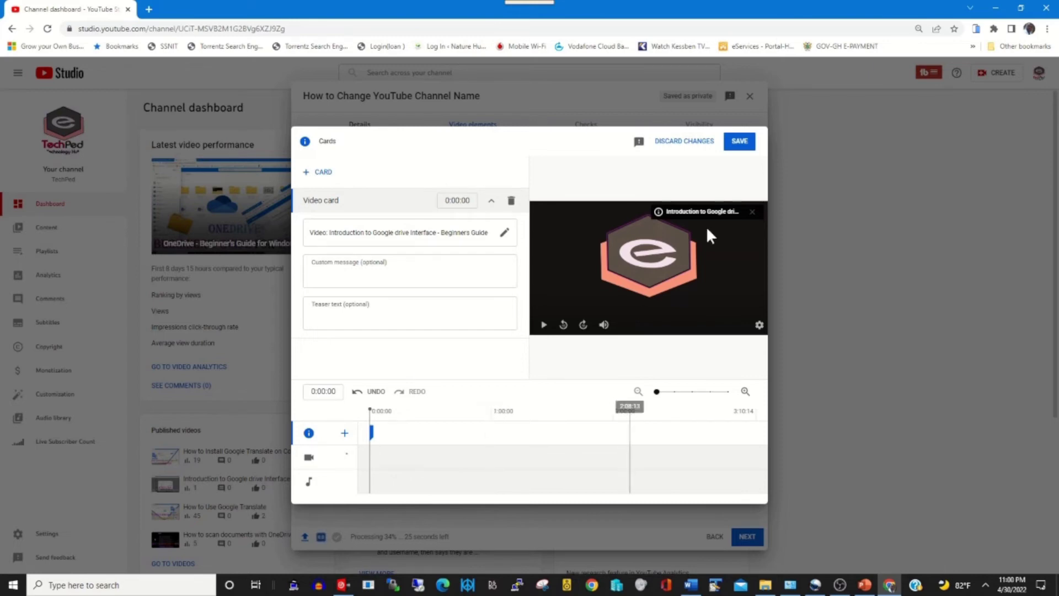
{"action": "left_click", "coordinate": [746, 143]}
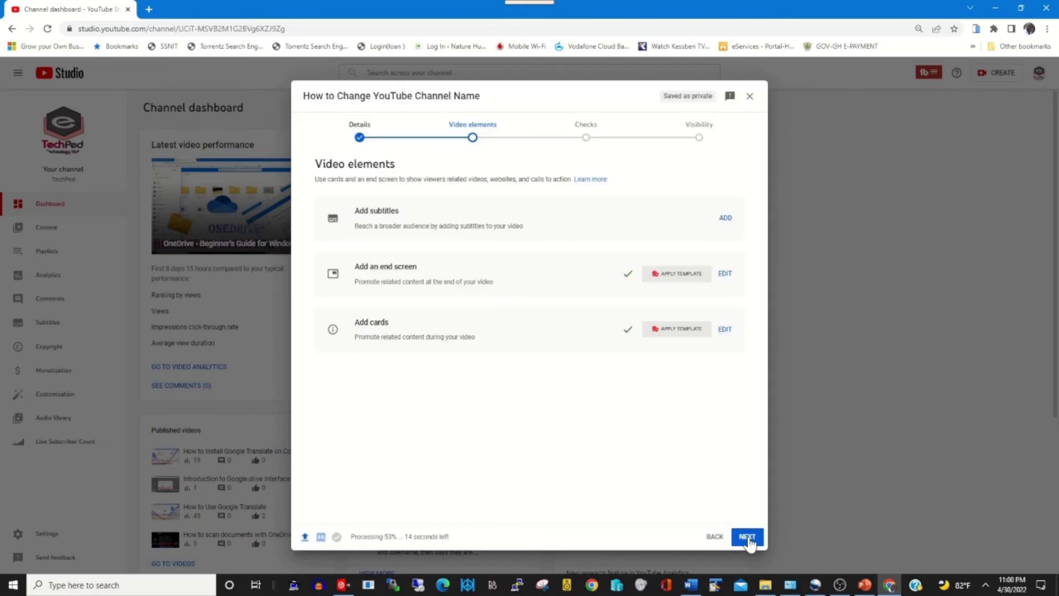
- Go past the Checks step to the Visibility page
{"action": "left_click", "coordinate": [747, 538]}
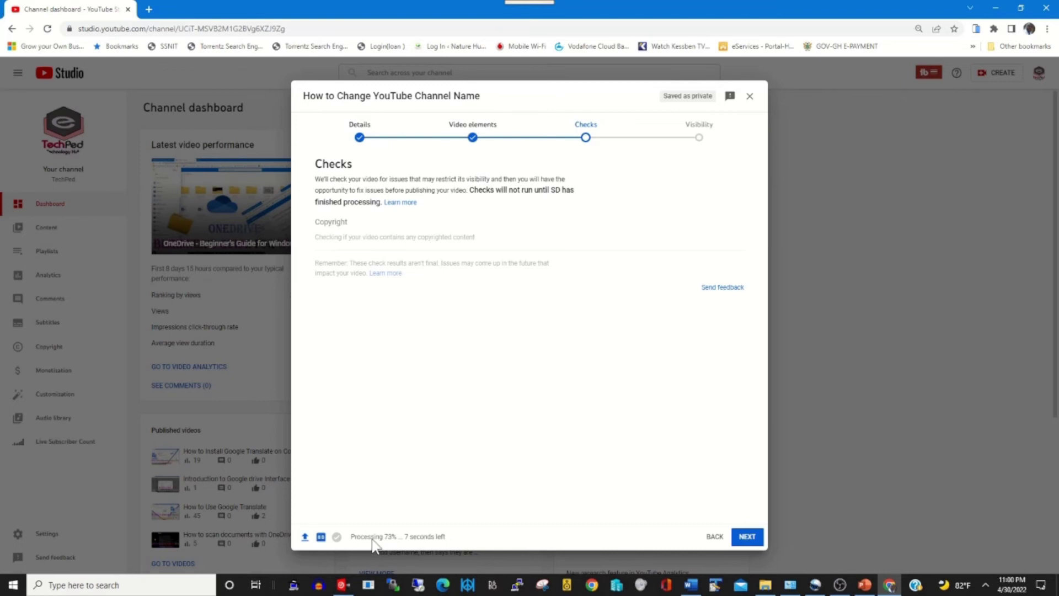
{"action": "left_click", "coordinate": [748, 537]}
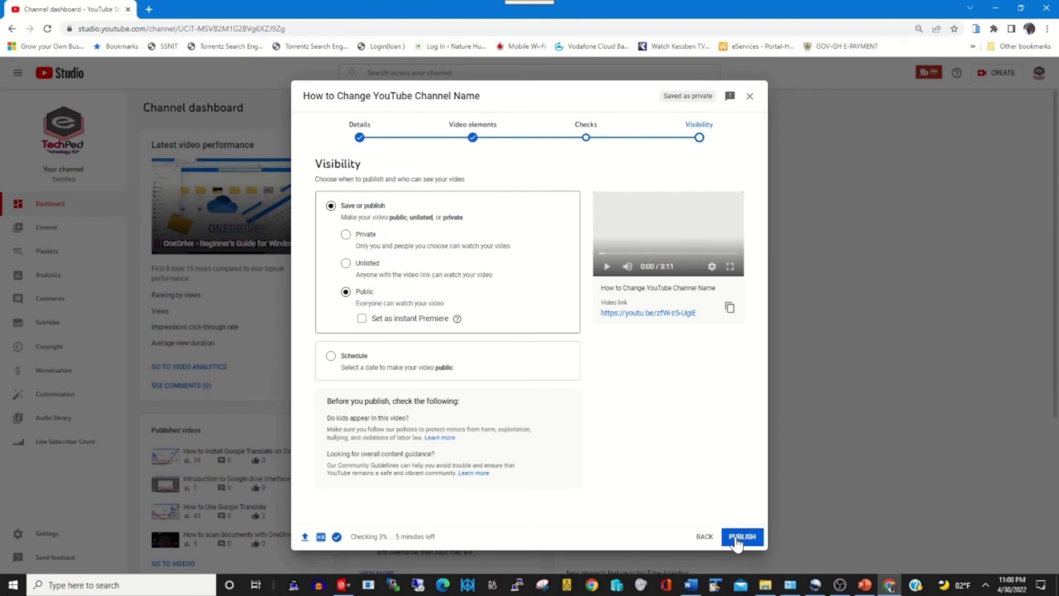
- Publish the video as Public, then return to the channel's Content list
{"action": "left_click", "coordinate": [750, 97]}
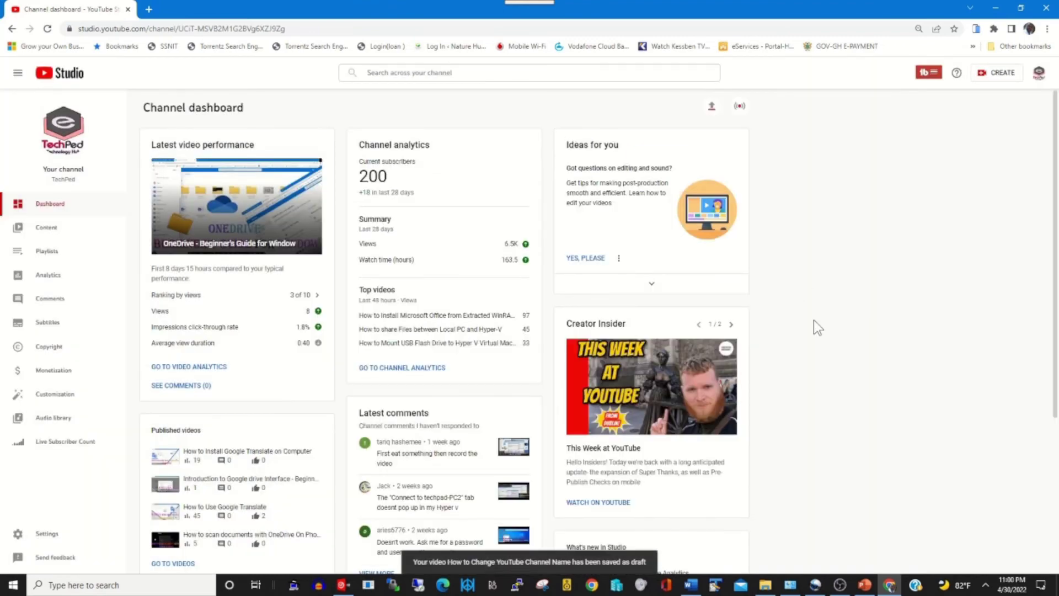
{"action": "left_click", "coordinate": [44, 231]}
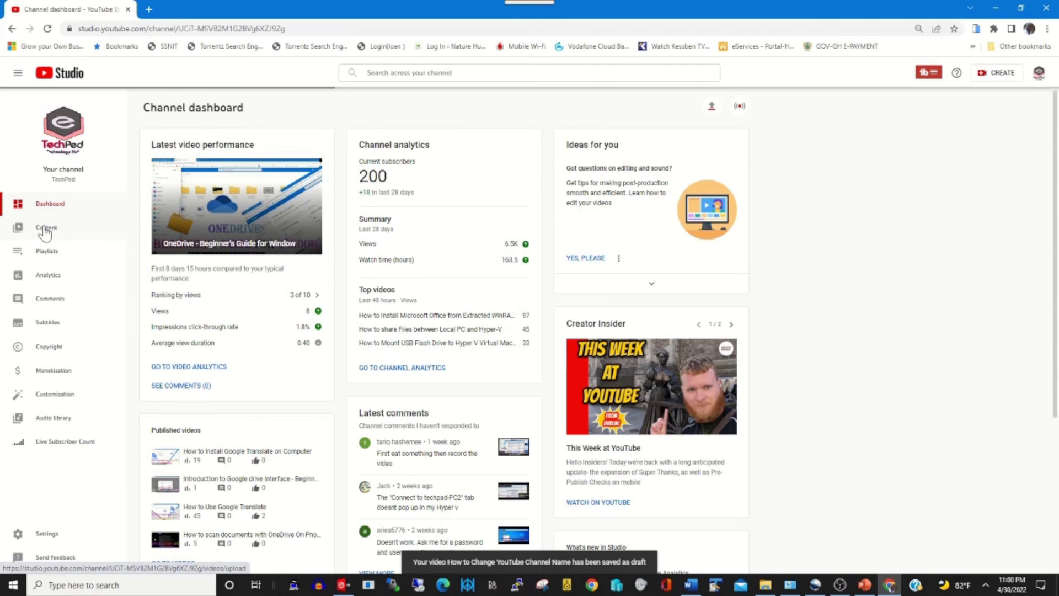